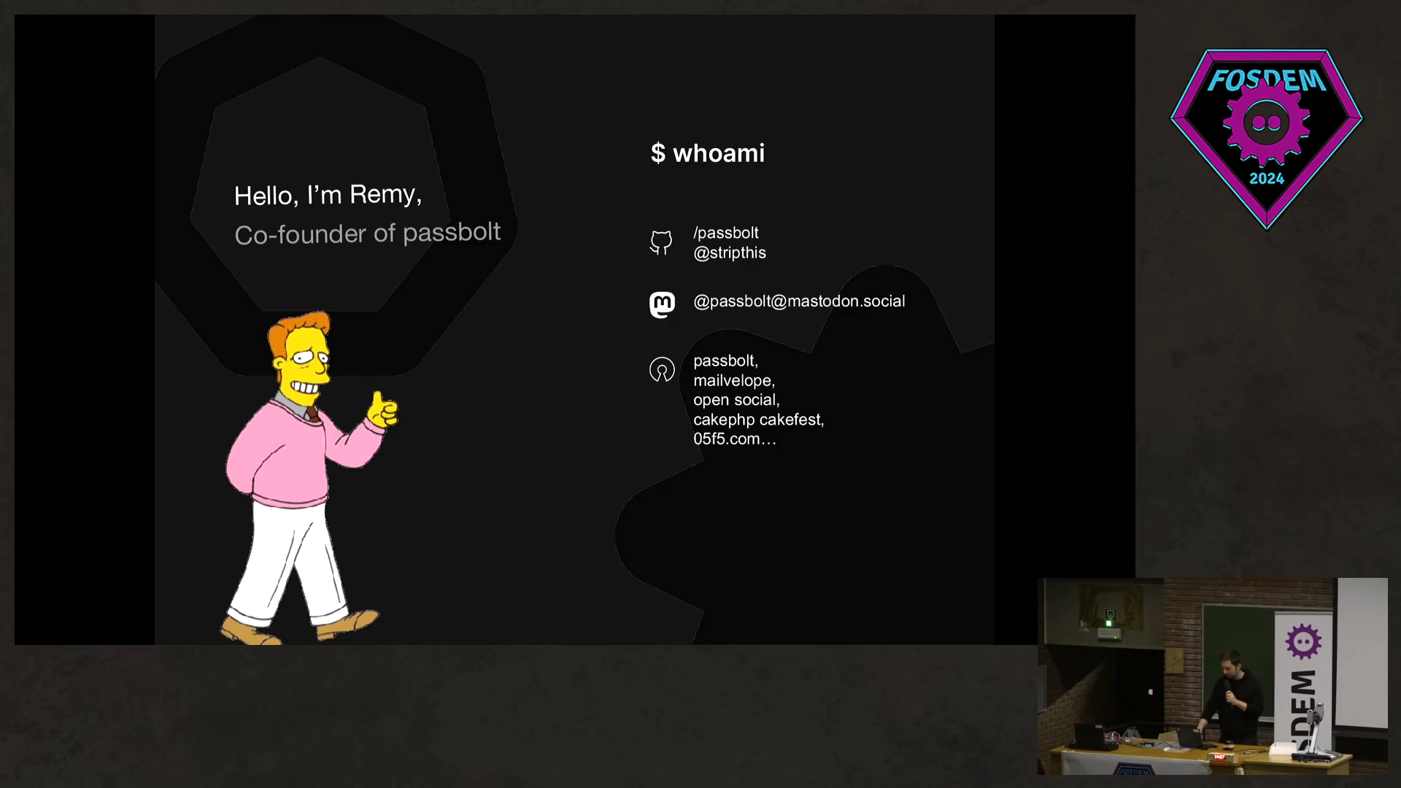
key(Right)
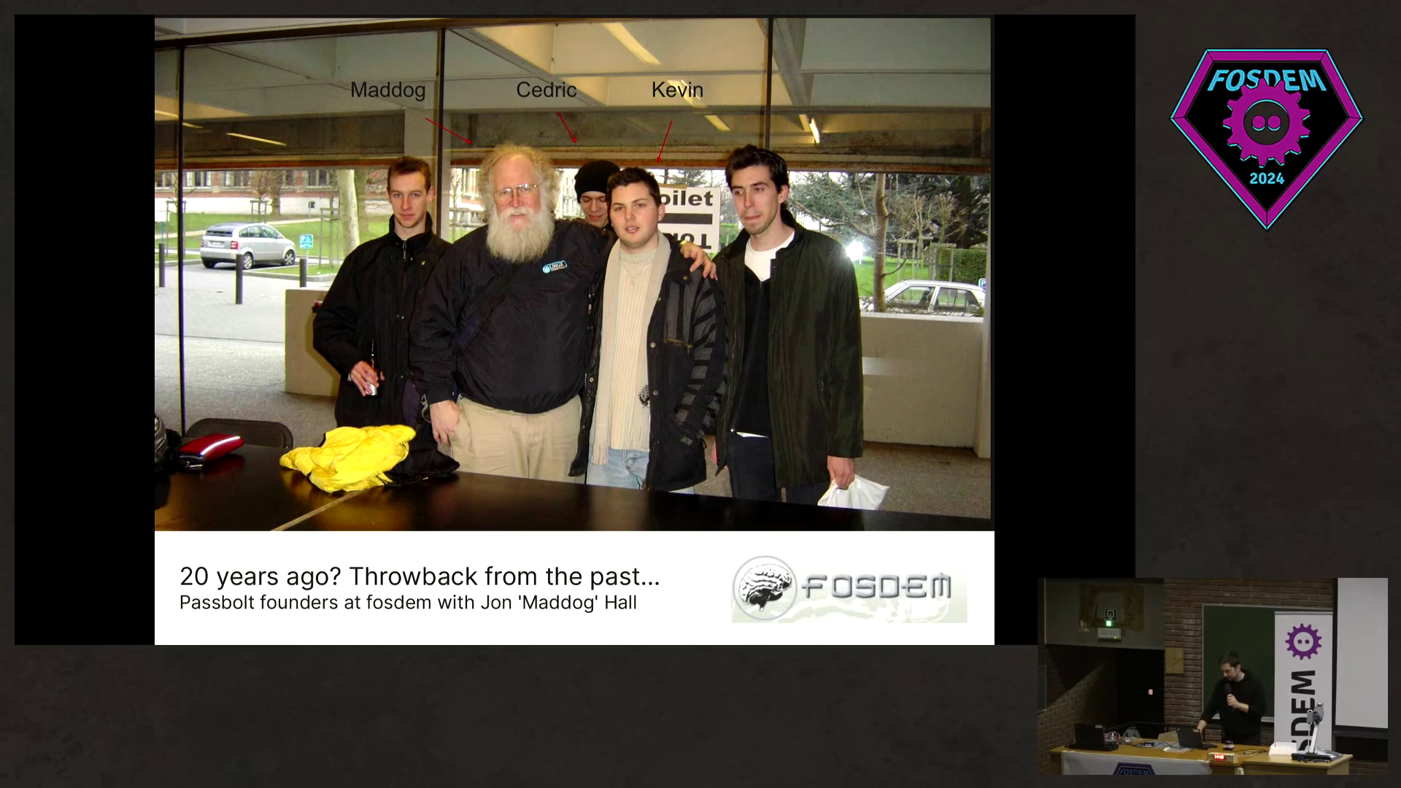
key(Right)
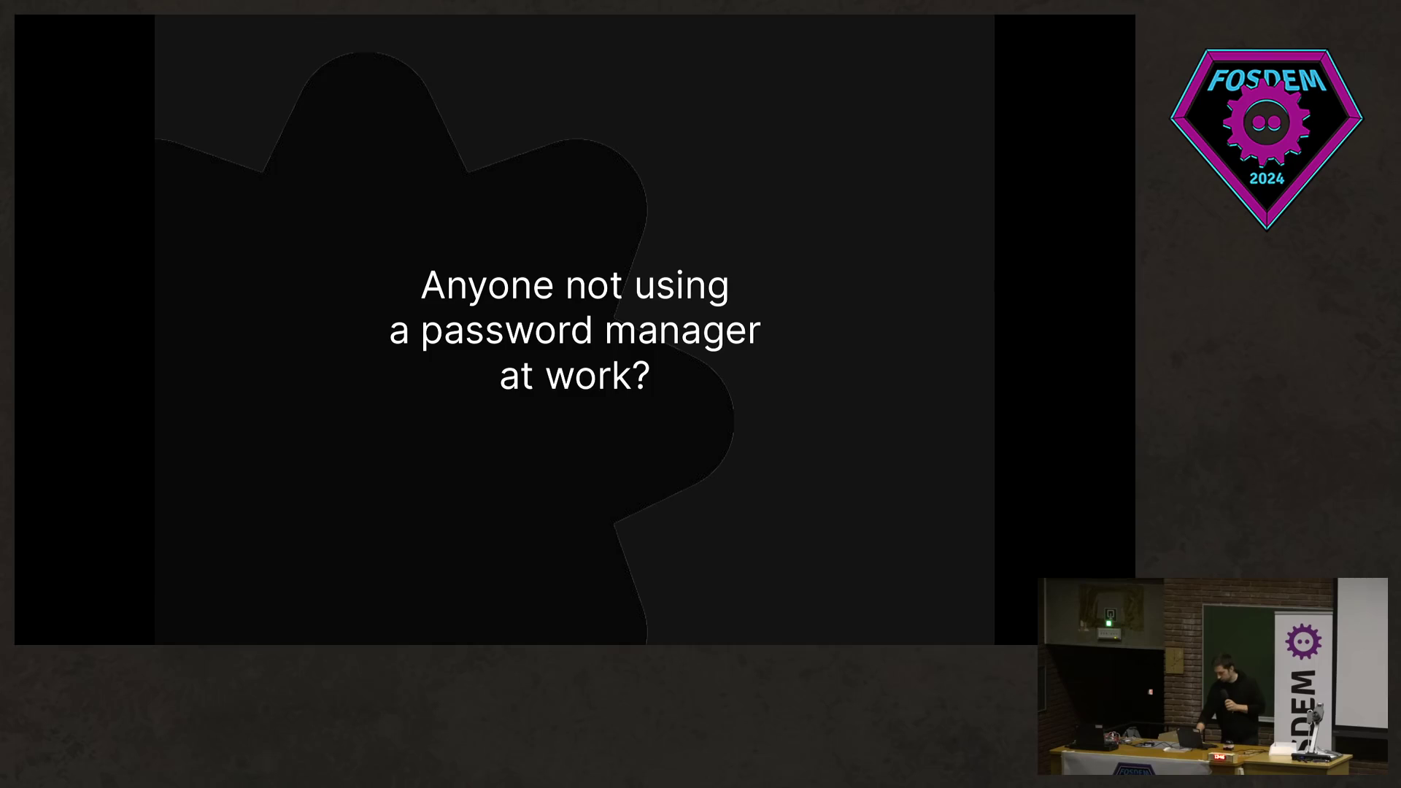
key(Right)
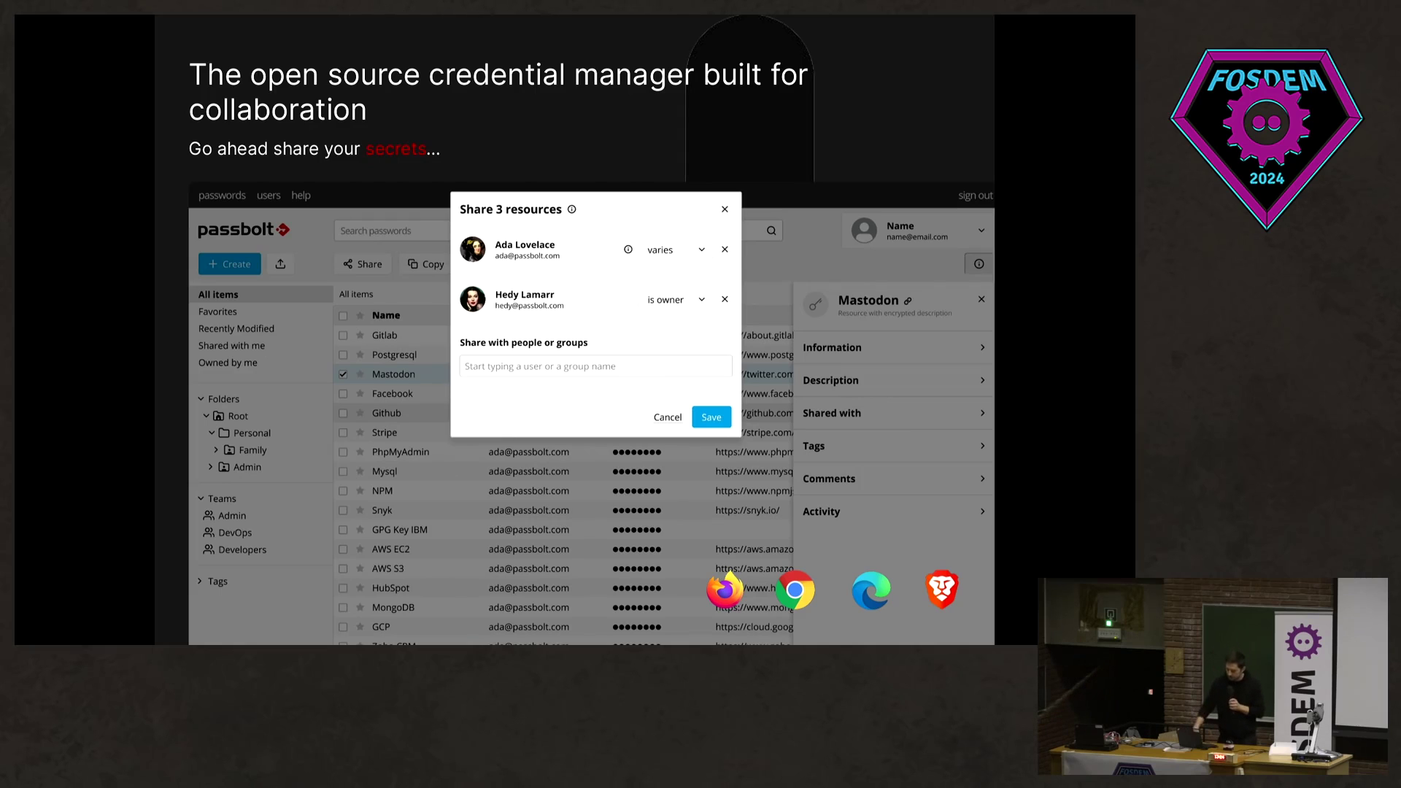
key(Right)
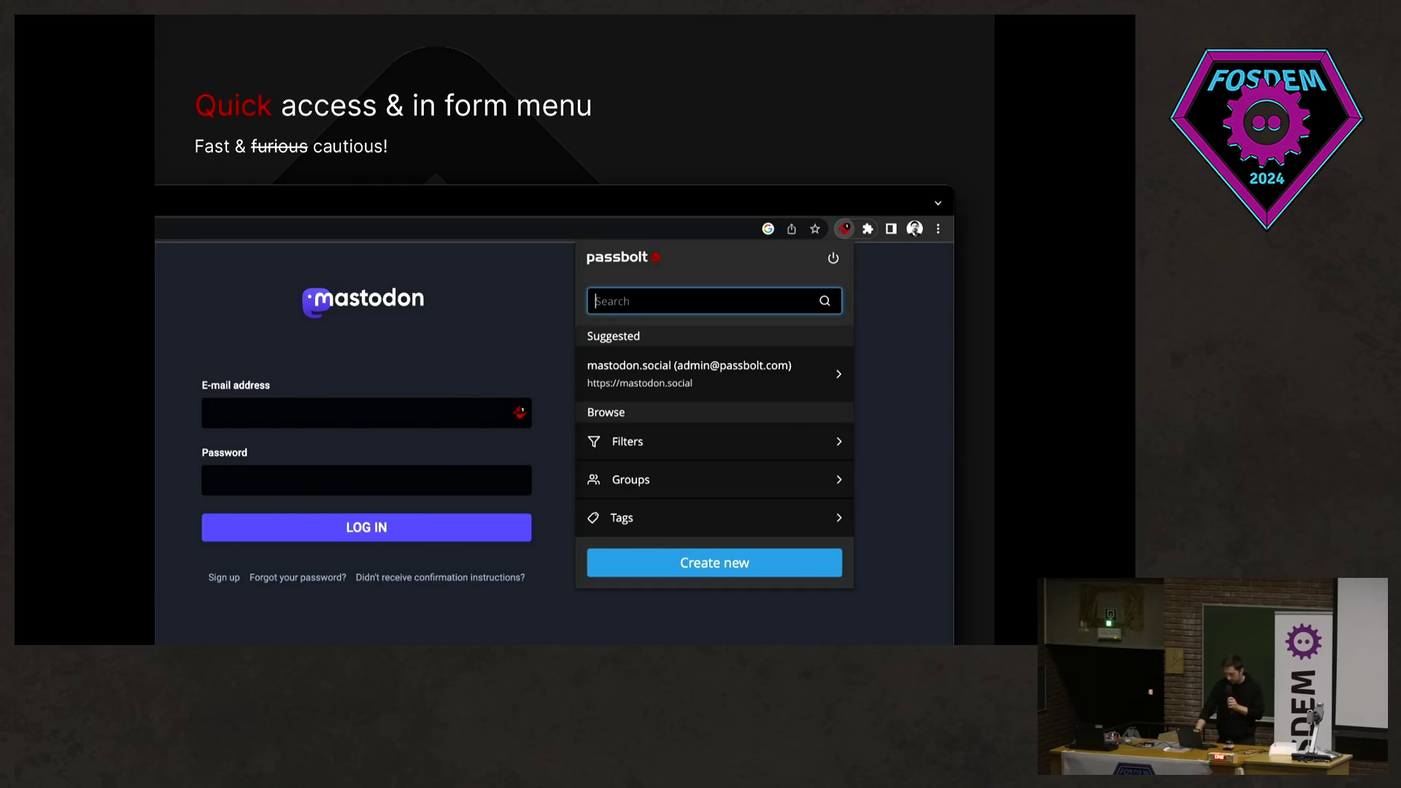
key(Right)
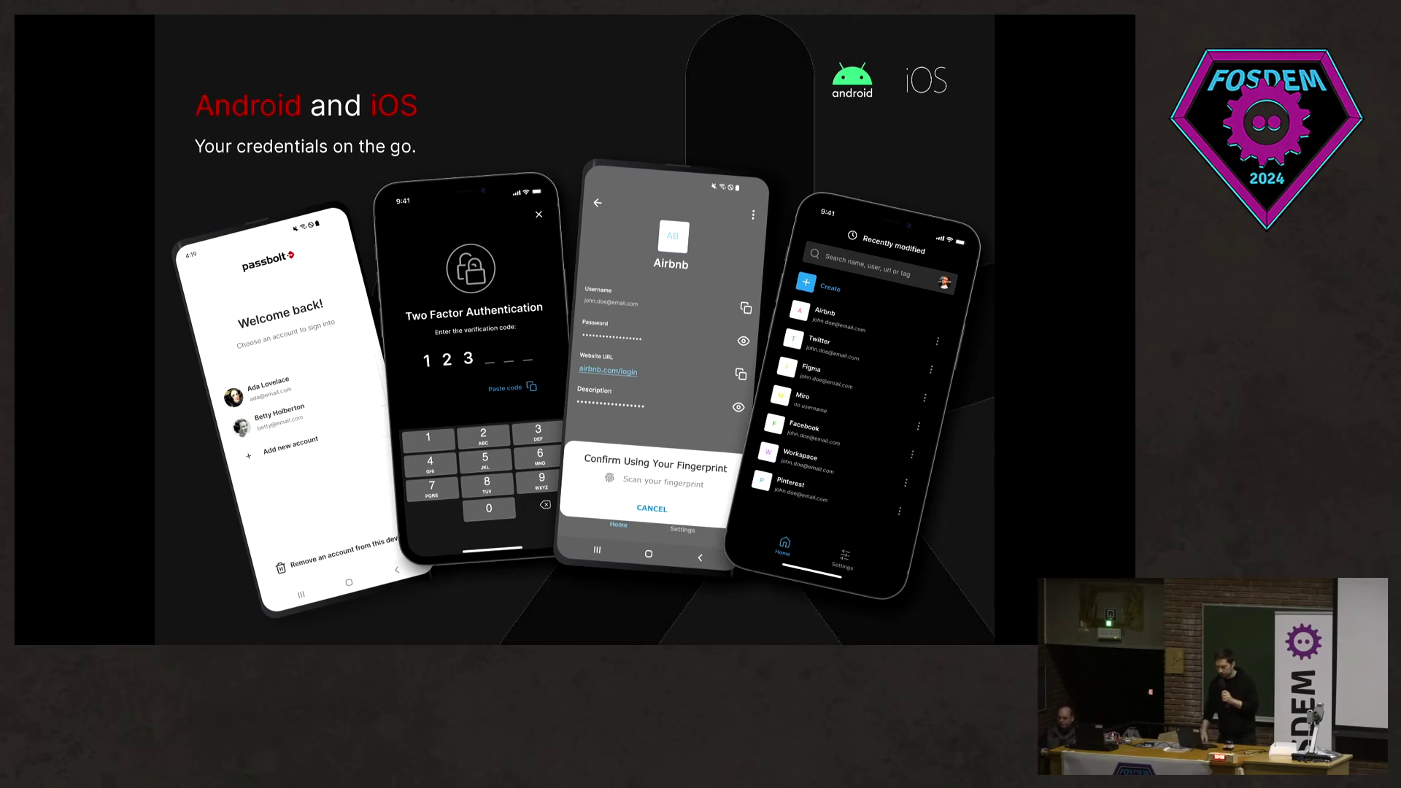
key(Right)
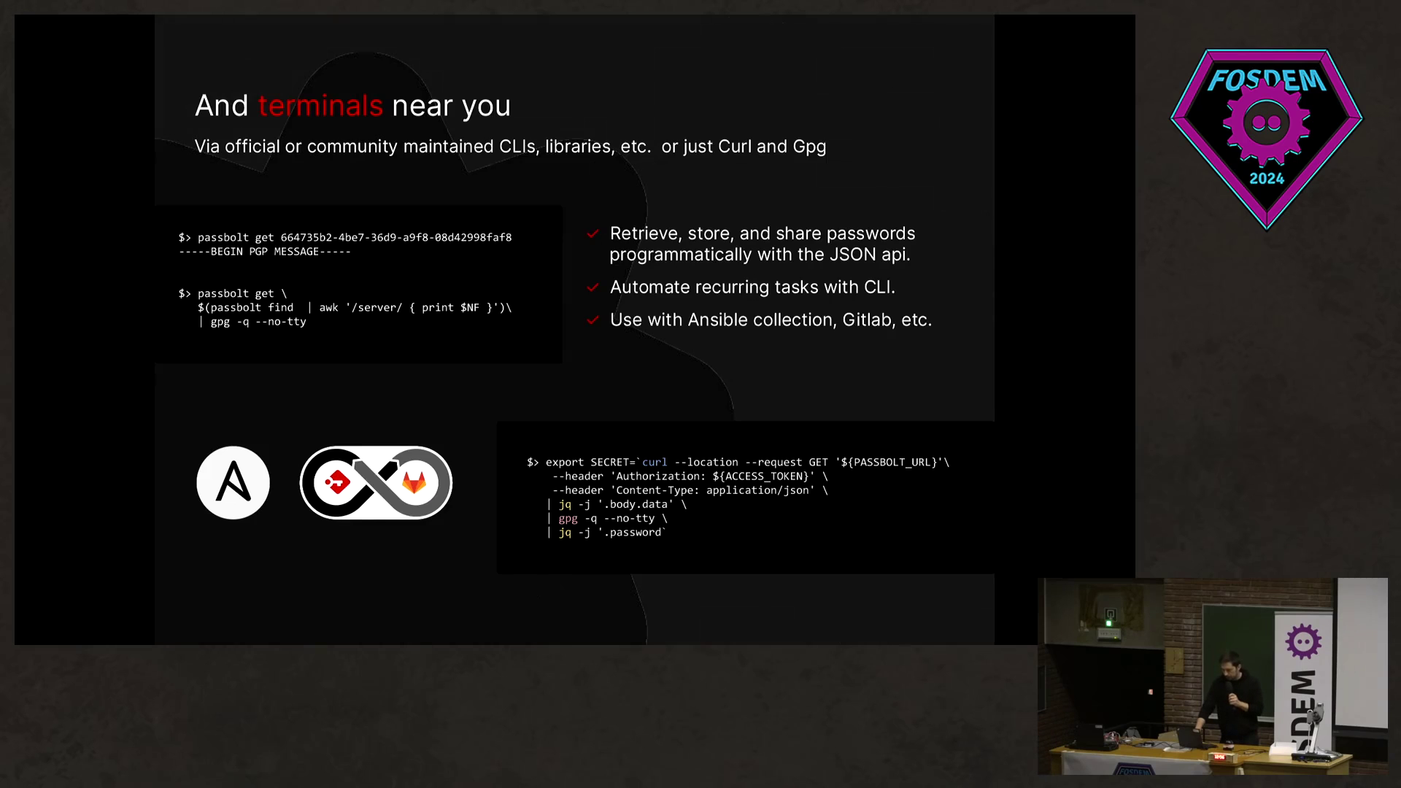
key(Left)
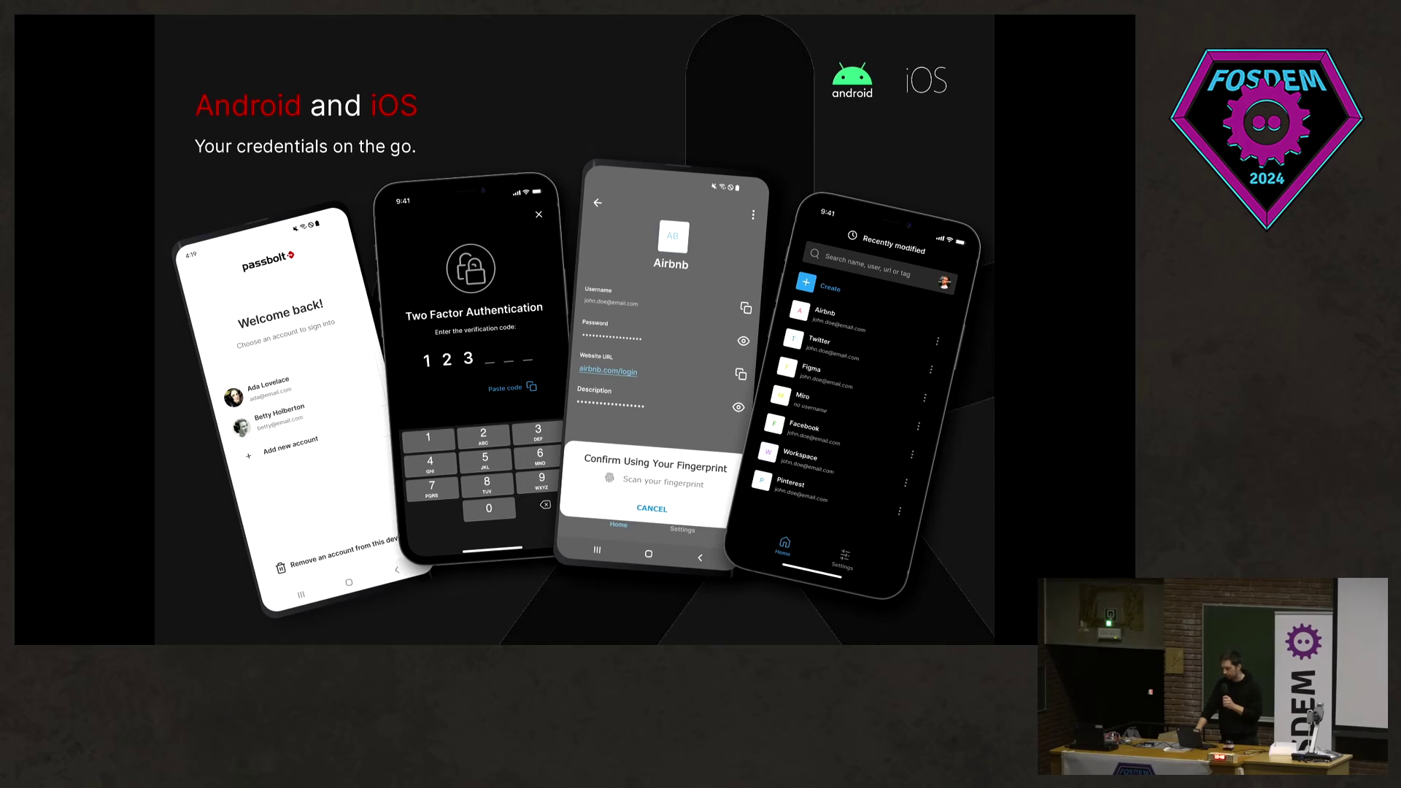
key(Right)
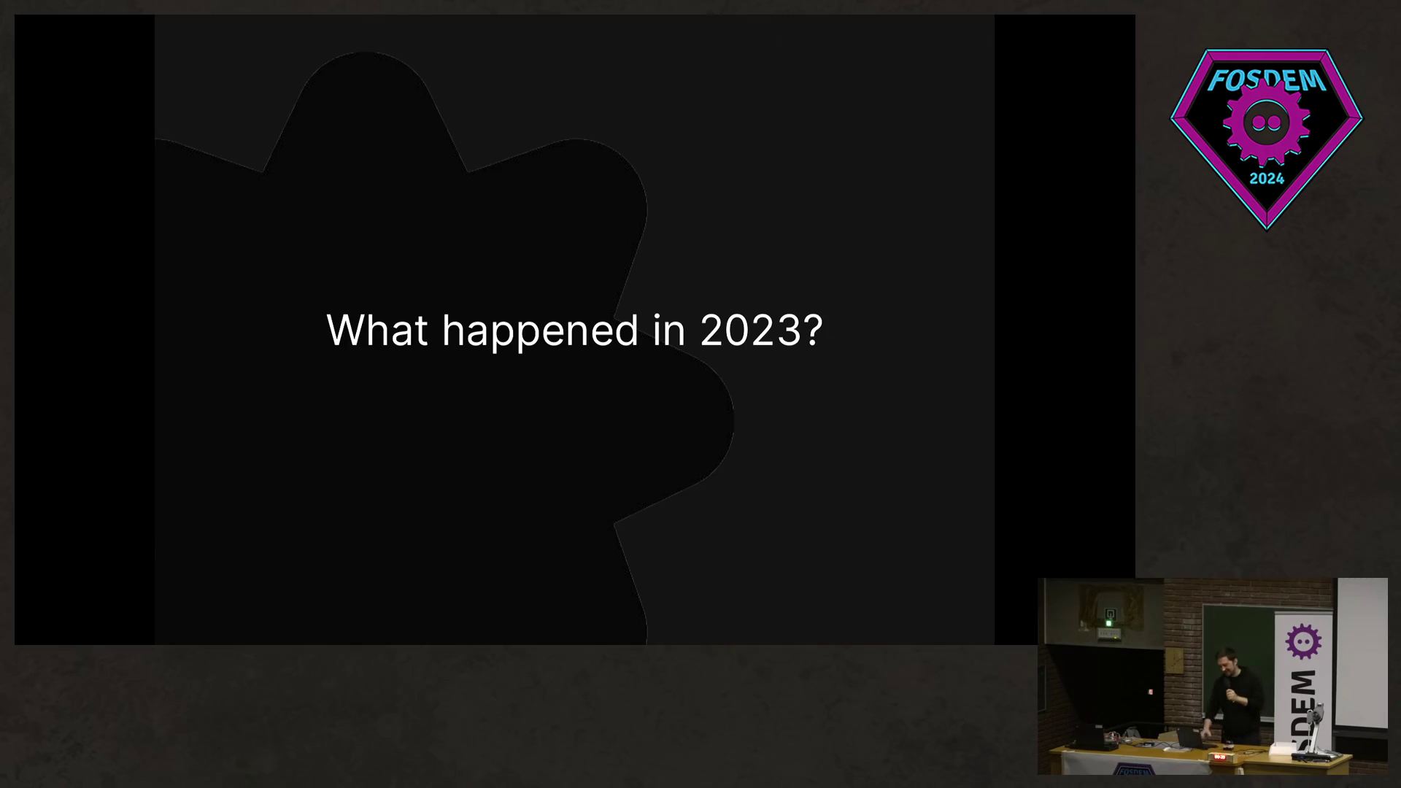
key(Right)
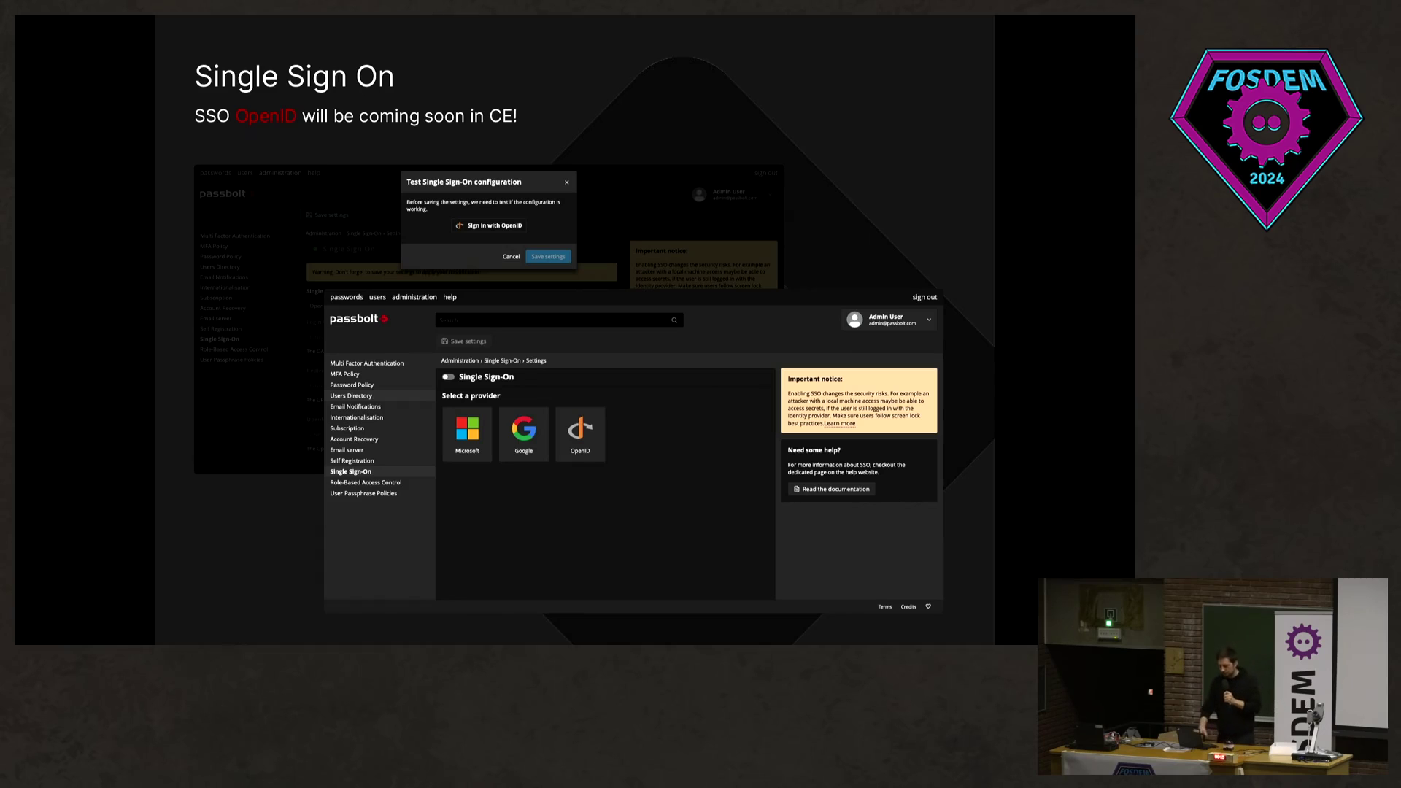
key(Right)
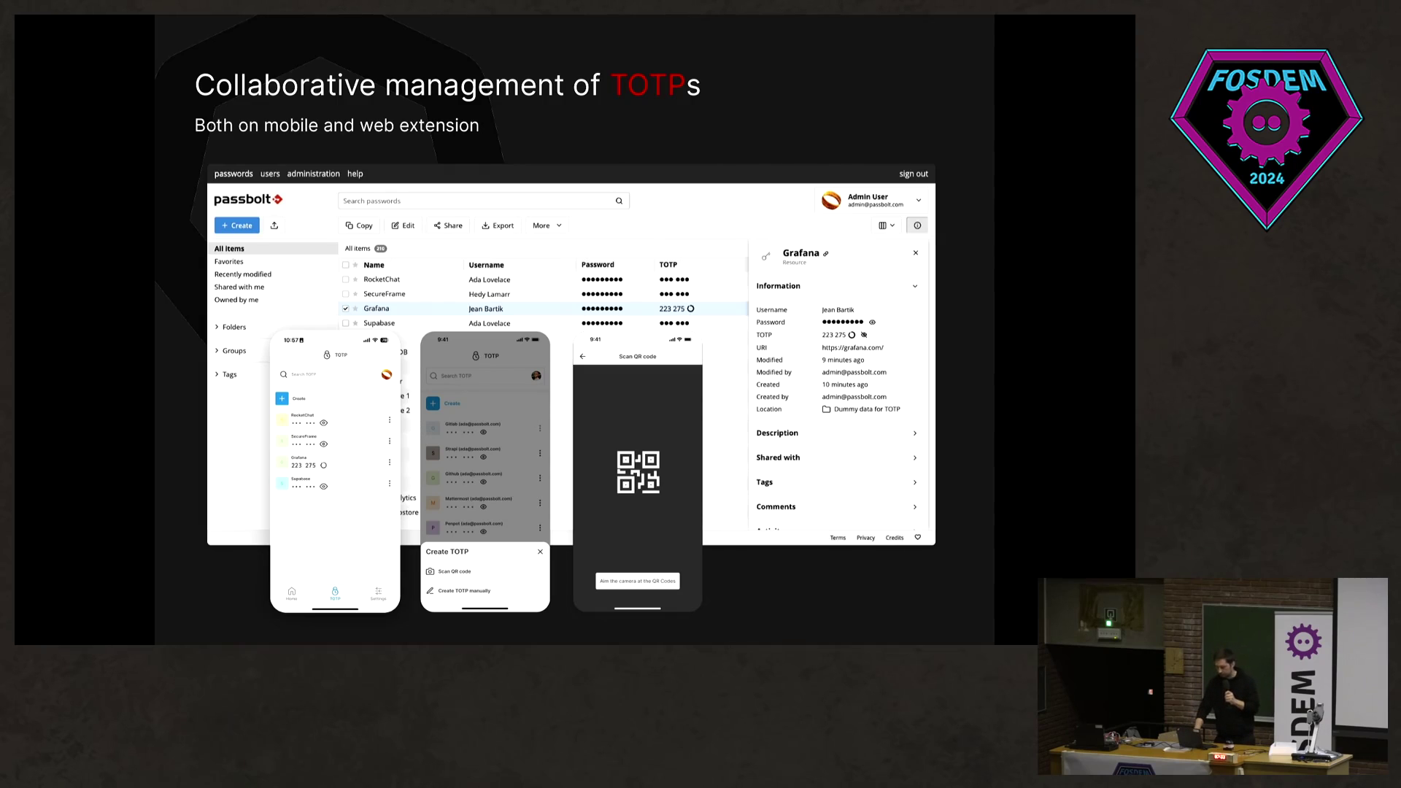
key(Right)
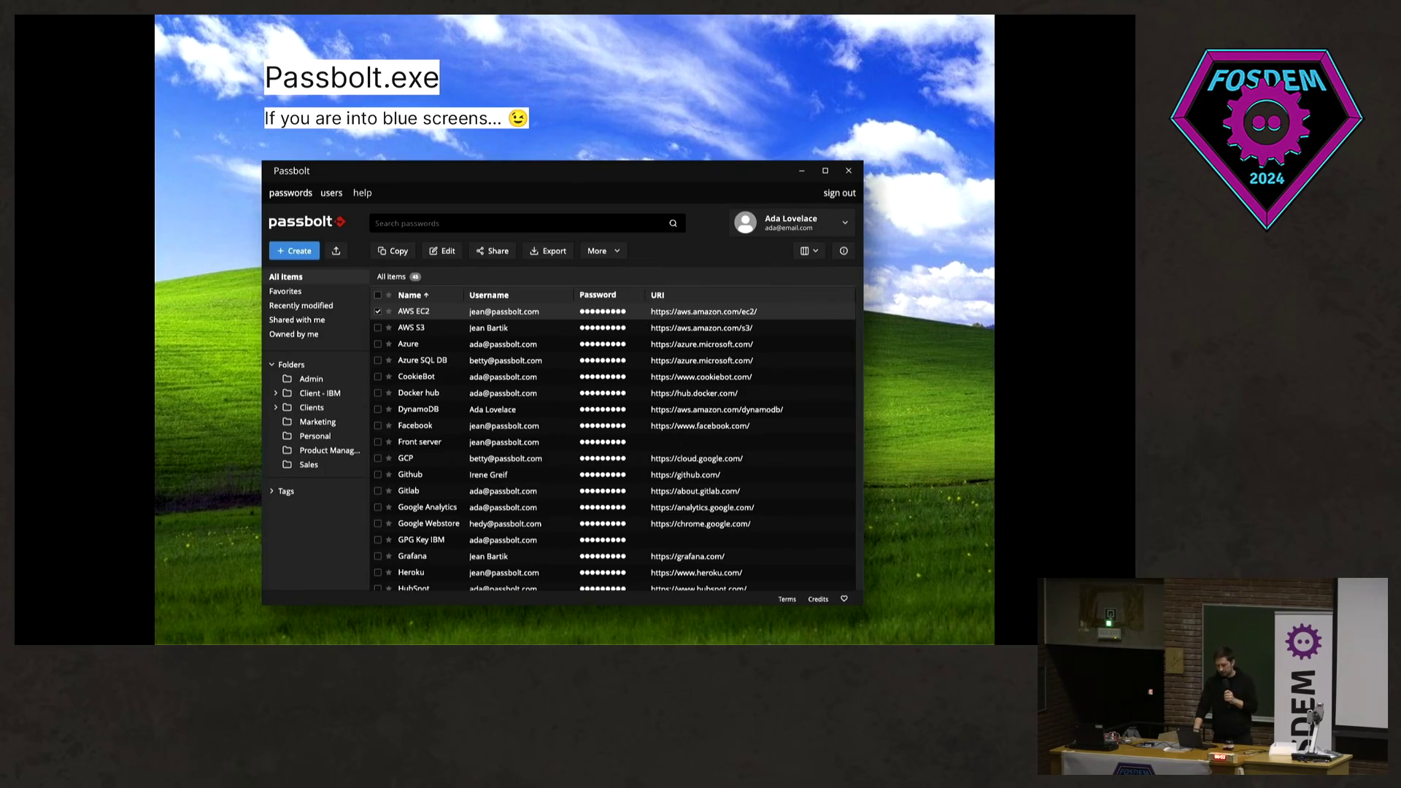
key(Right)
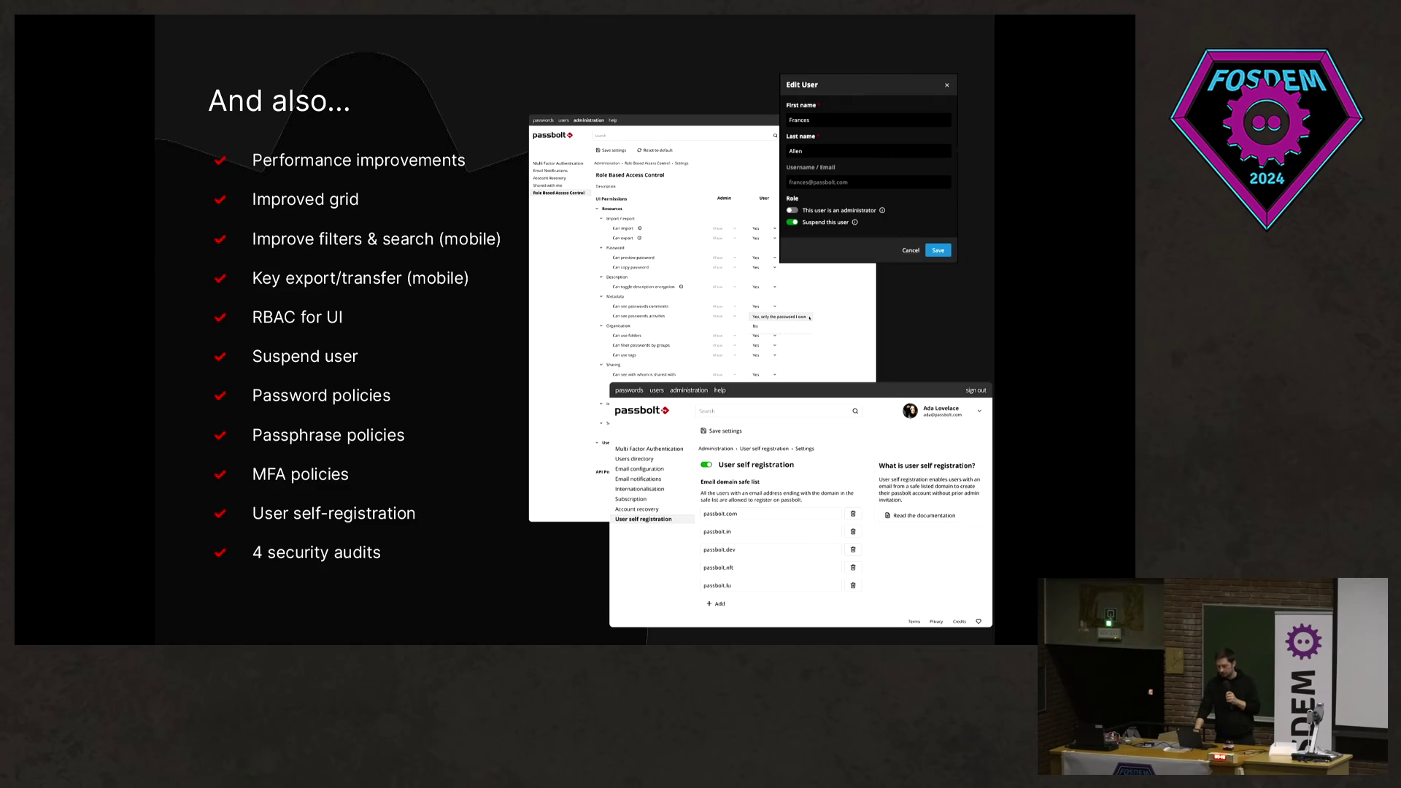
key(Right)
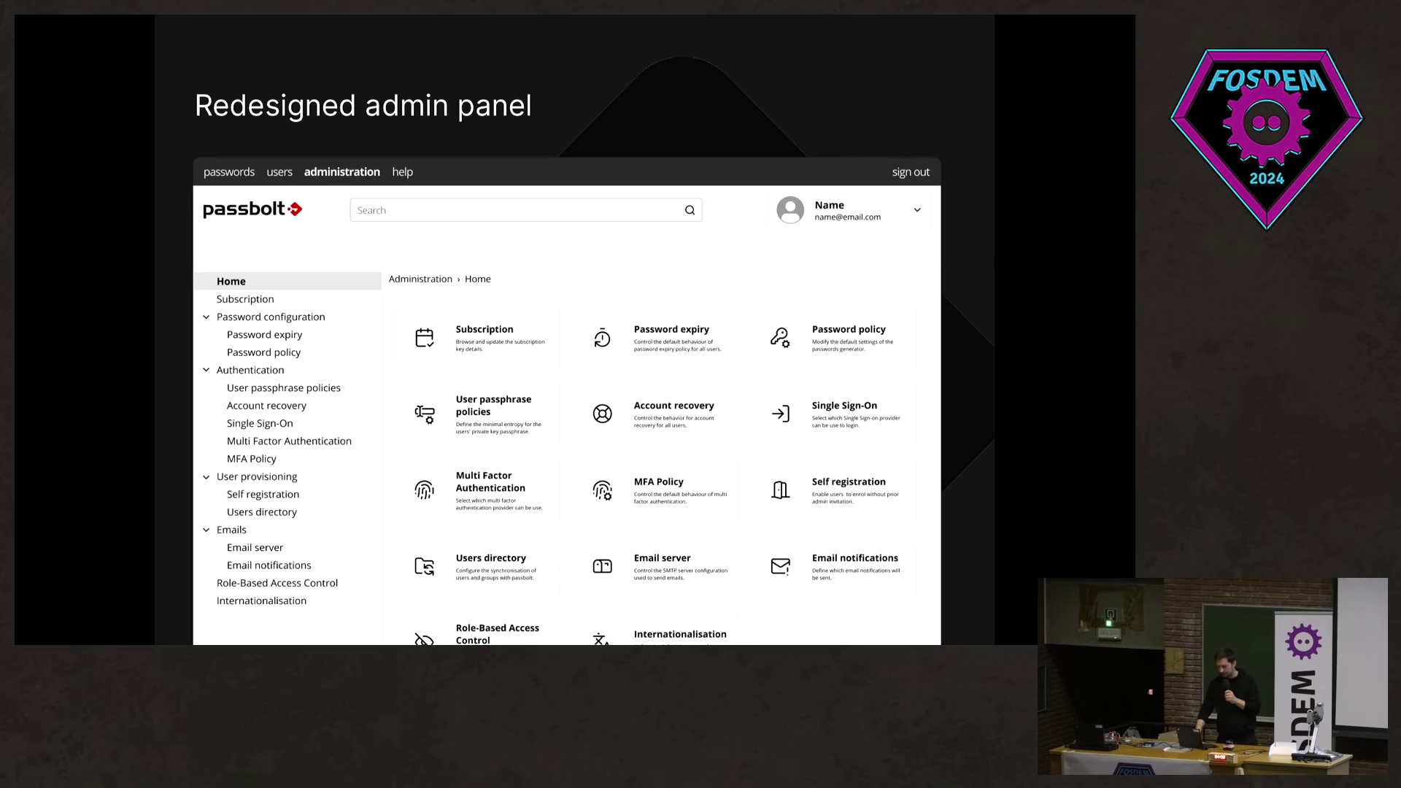
key(Right)
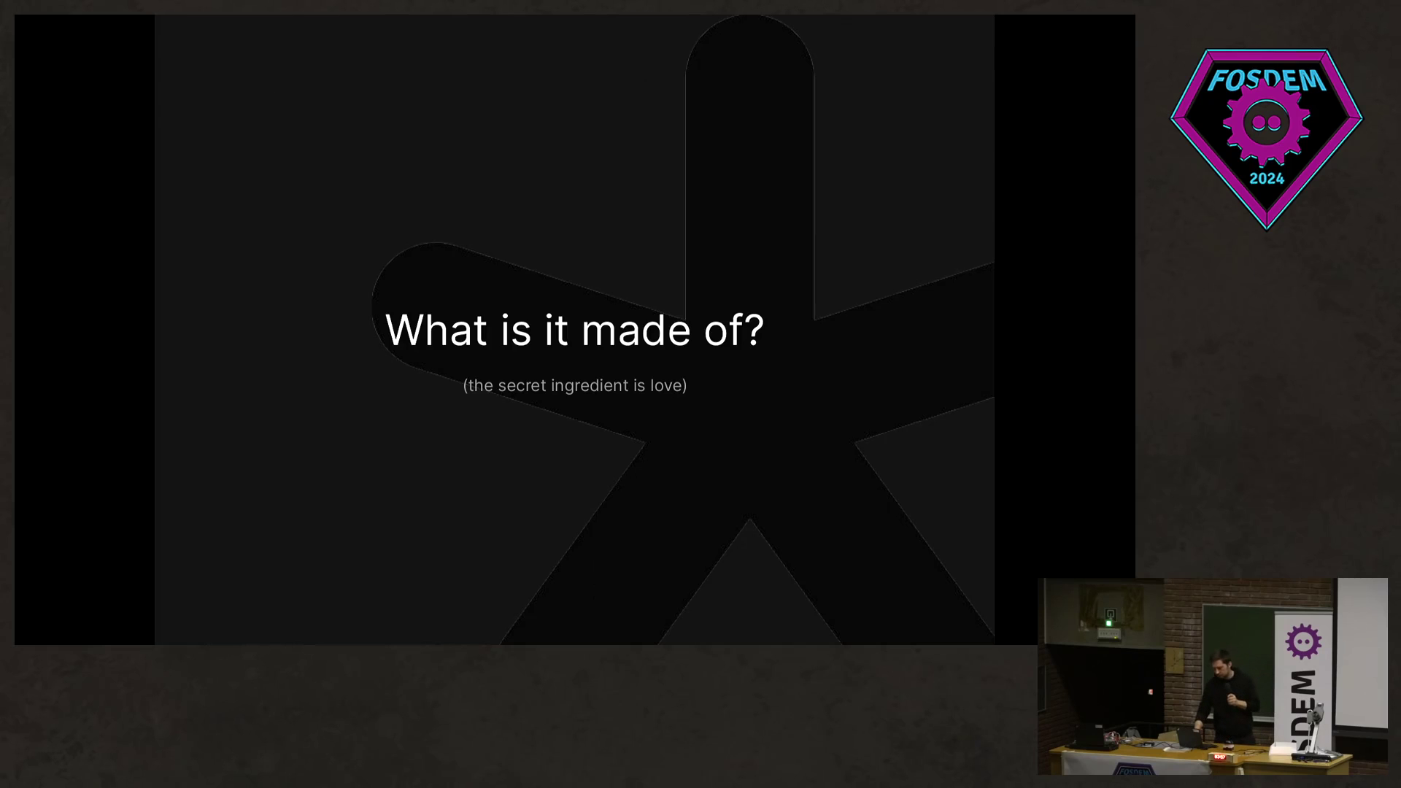
key(Right)
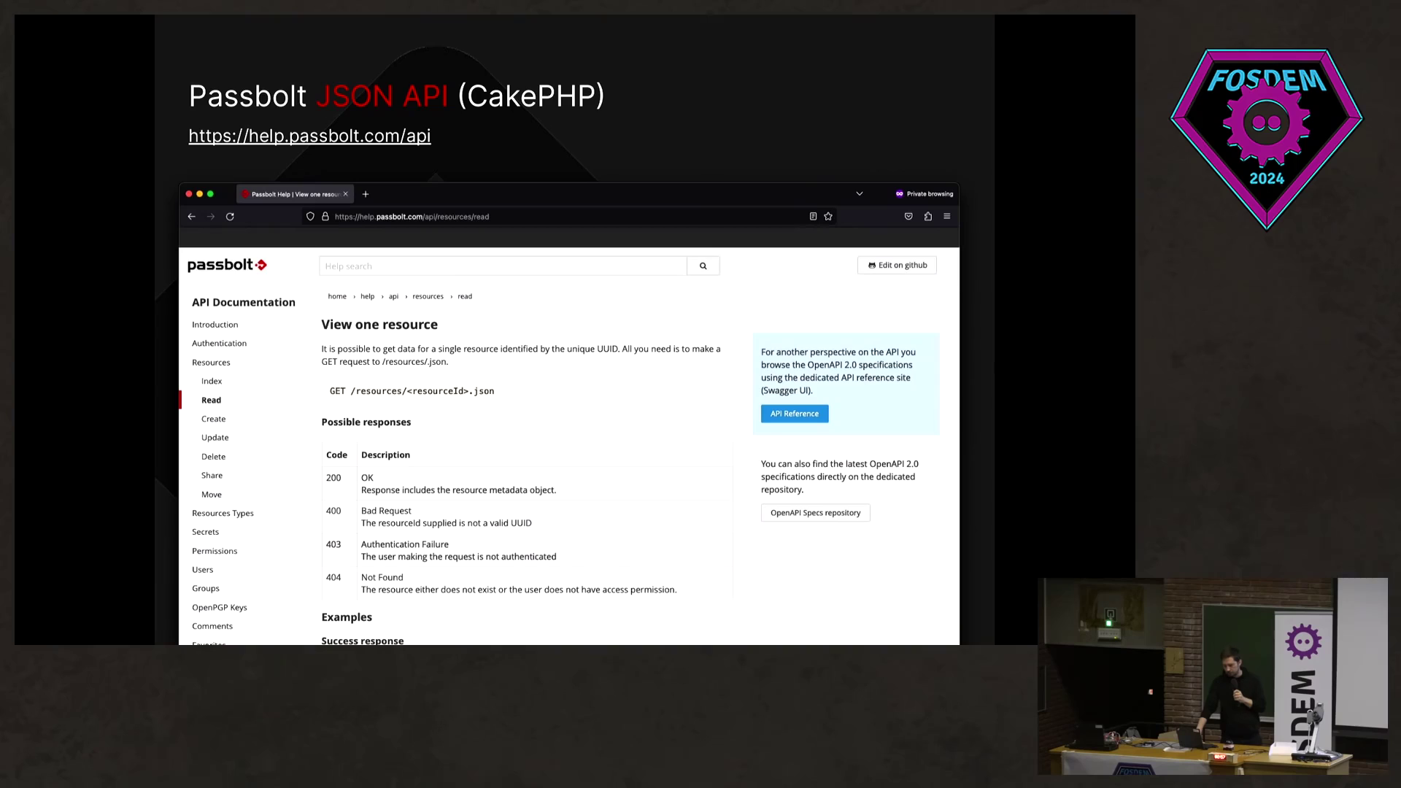
key(Right)
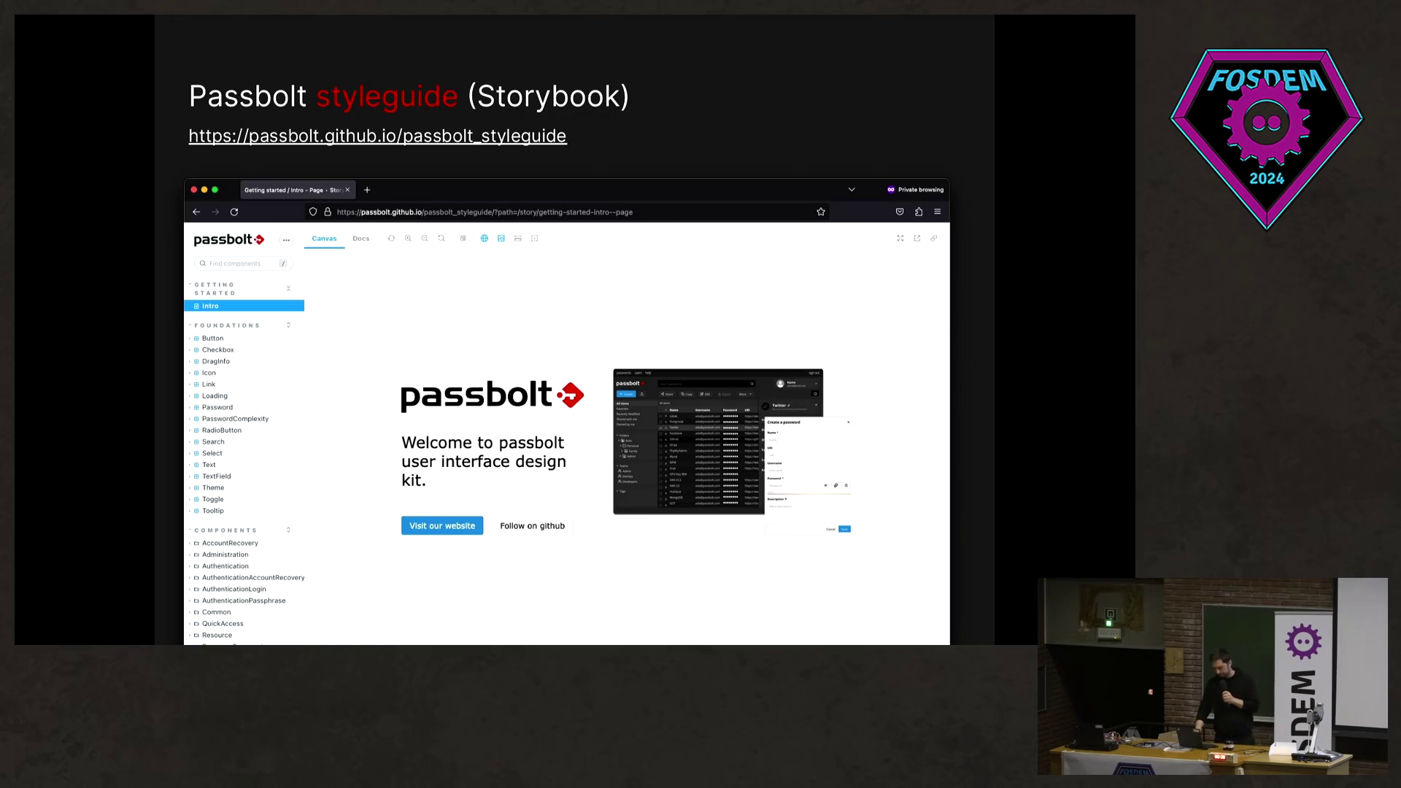
key(Right)
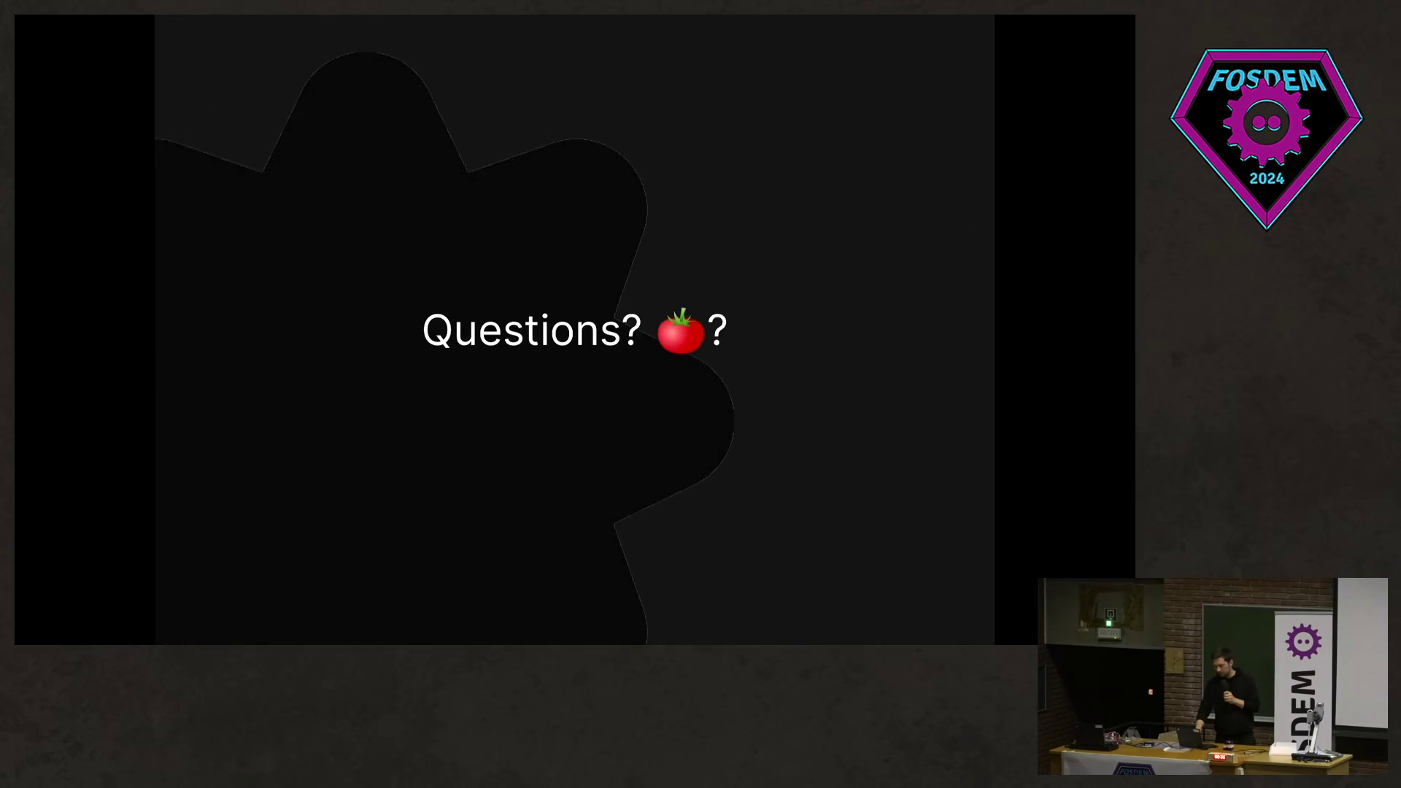